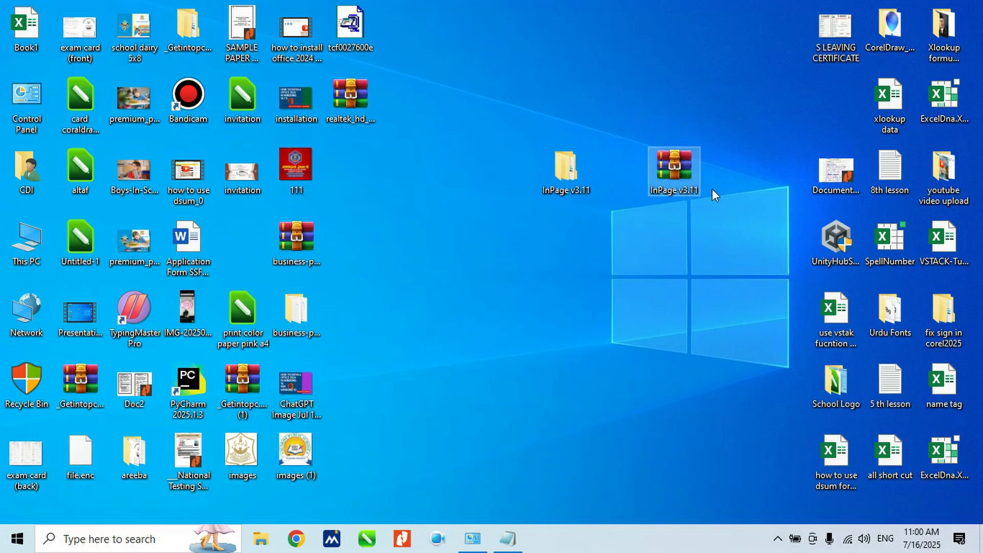
- Open the nested InPage v3.11 folder from the desktop and run Setup 3.11.230411SN as administrator
{"action": "left_click", "coordinate": [581, 160]}
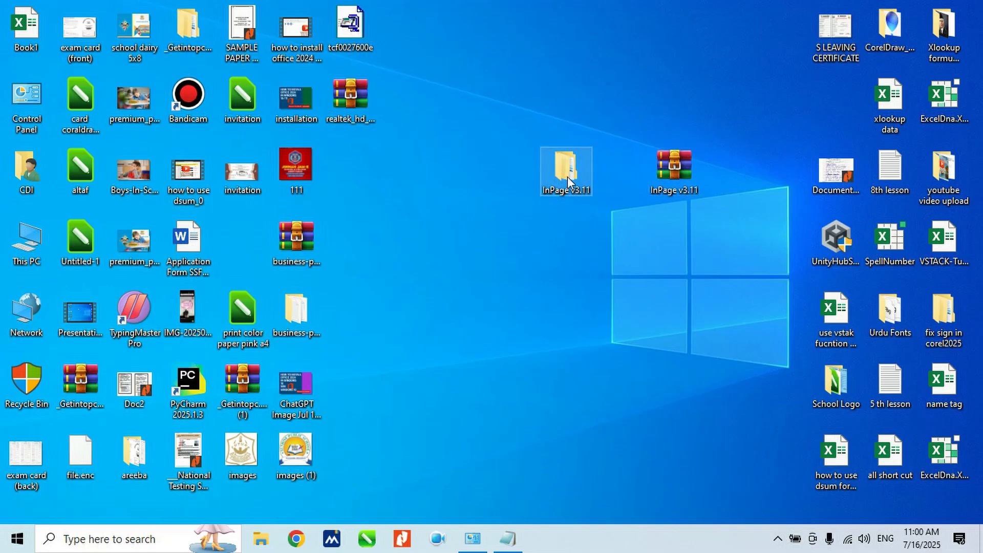
{"action": "double_click", "coordinate": [567, 176]}
{"action": "double_click", "coordinate": [174, 191]}
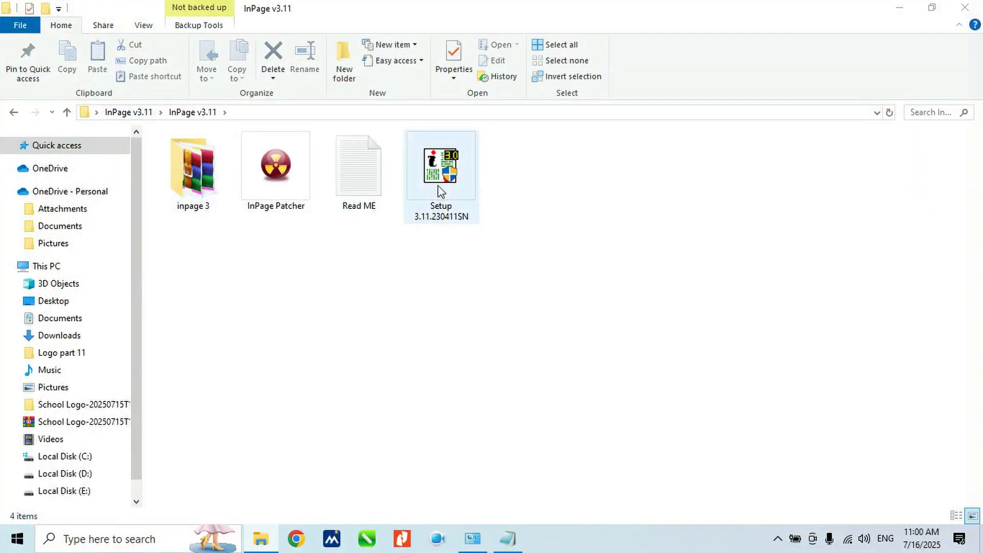
{"action": "left_click", "coordinate": [438, 185]}
{"action": "right_click", "coordinate": [437, 186]}
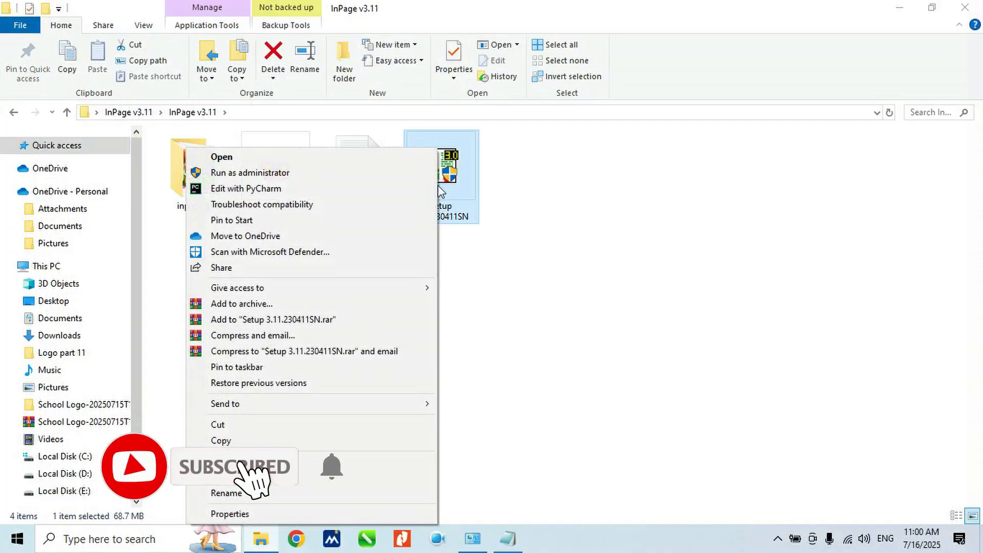
{"action": "left_click", "coordinate": [292, 170]}
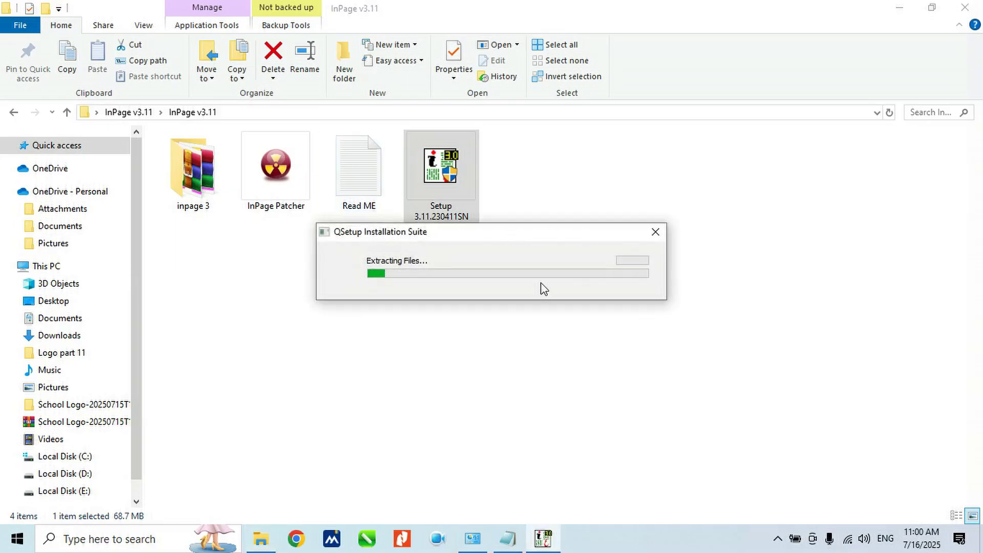
- Check the compatibility mode settings in the properties of the Setup 3.11.230411SN file
{"action": "right_click", "coordinate": [439, 194]}
{"action": "left_click", "coordinate": [274, 510]}
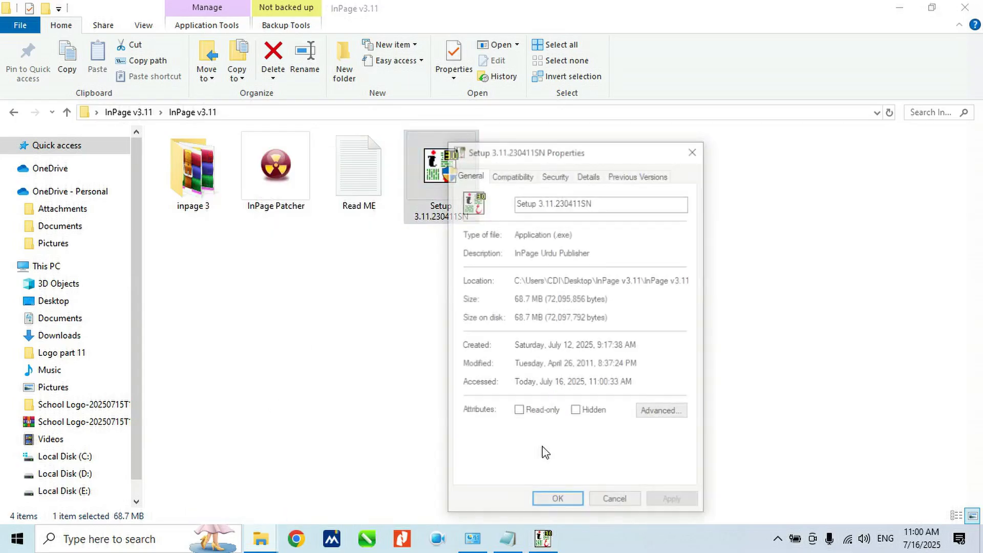
{"action": "left_click", "coordinate": [516, 174]}
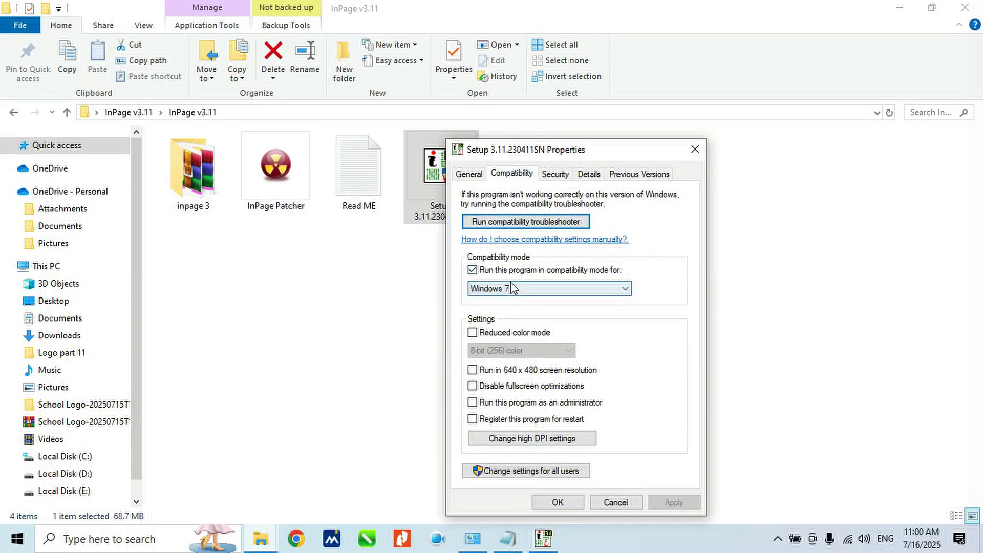
{"action": "left_click", "coordinate": [560, 502]}
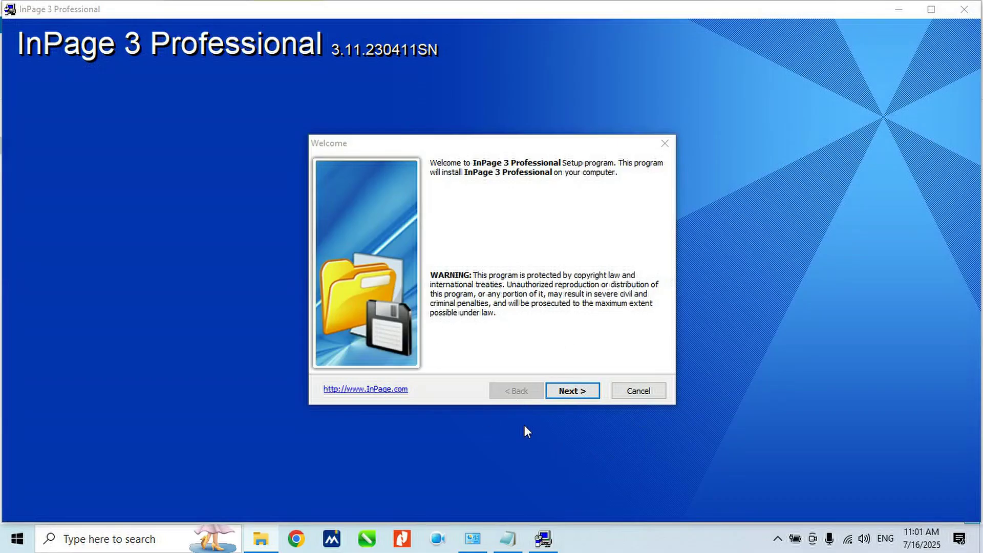
- Start the InPage 3 Professional setup and accept the terms of its license agreement
{"action": "left_click", "coordinate": [576, 396]}
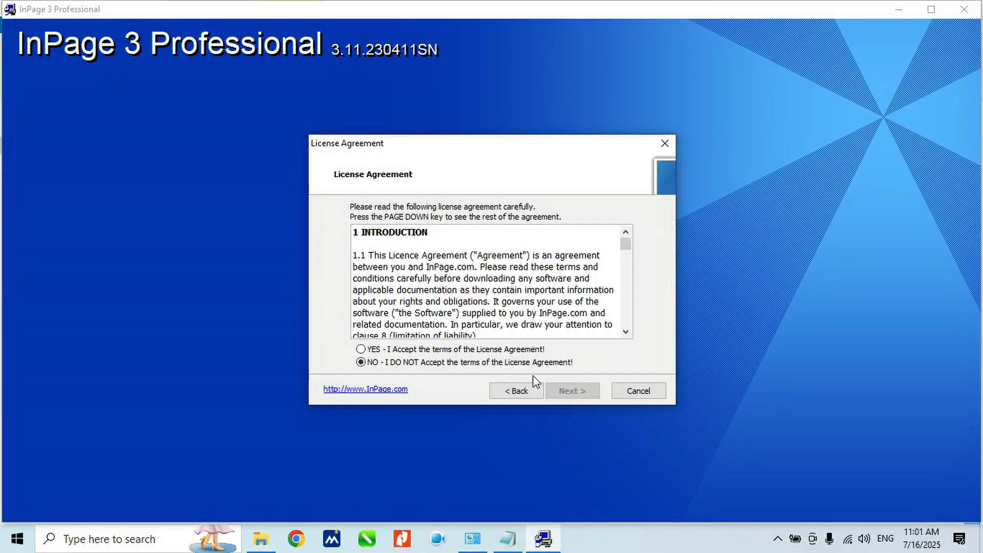
{"action": "left_click", "coordinate": [447, 351]}
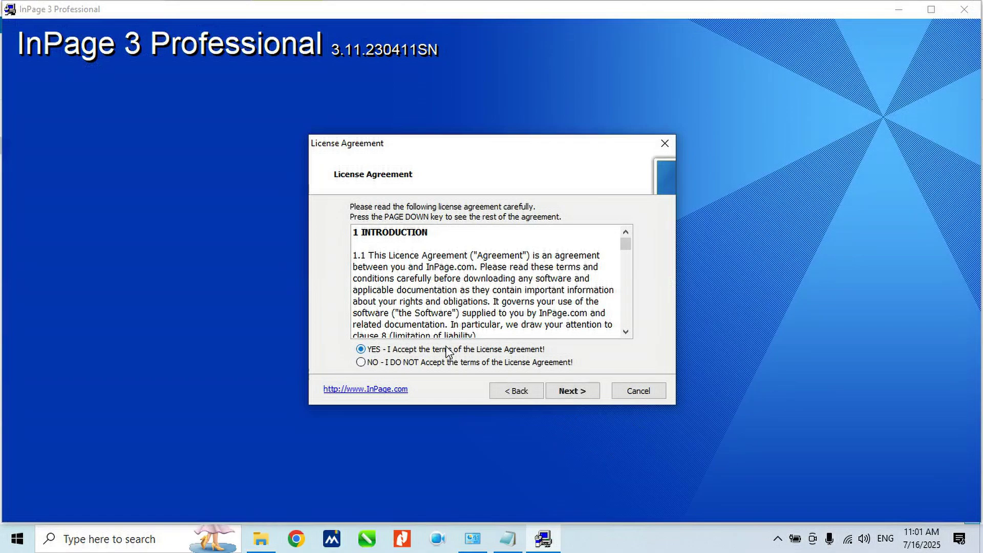
{"action": "left_click", "coordinate": [570, 397]}
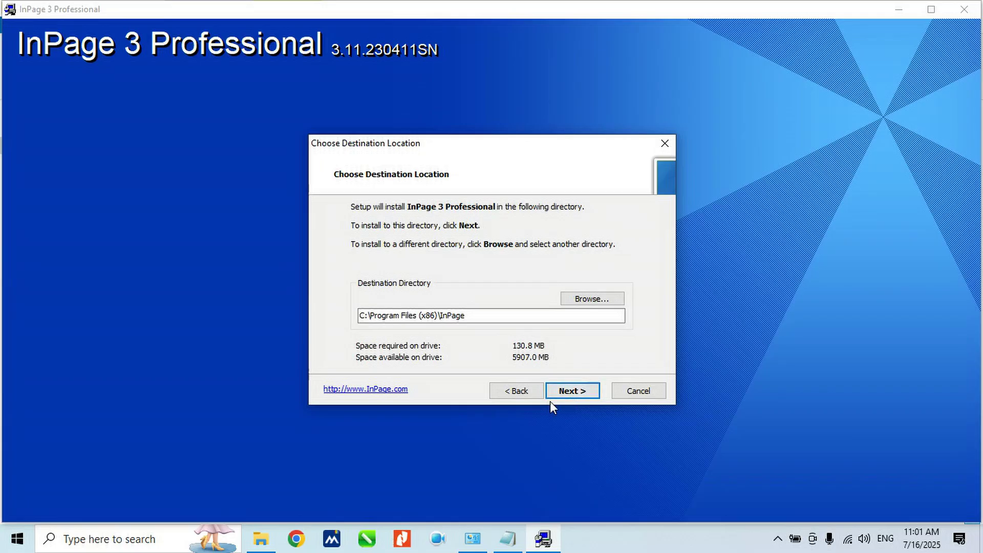
- Keep C:\Program Files (x86)\InPage as the destination and start the installation without a Quick Launch bar shortcut
{"action": "left_click", "coordinate": [579, 393]}
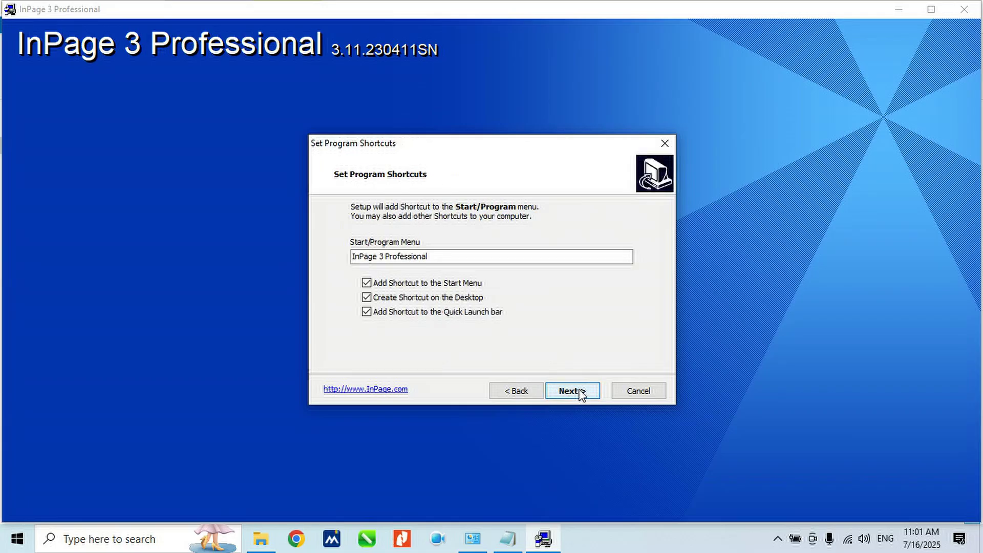
{"action": "left_click", "coordinate": [437, 316]}
{"action": "left_click", "coordinate": [573, 390]}
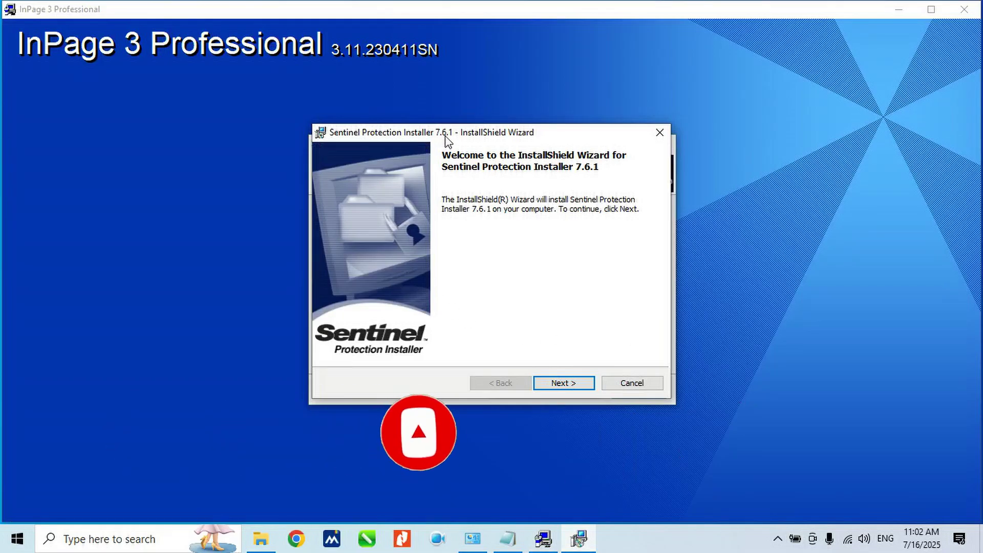
- Accept the license in the Sentinel Protection Installer 7.6.1 wizard and start a Complete installation
{"action": "left_click_drag", "start_coordinate": [444, 136], "coordinate": [397, 168]}
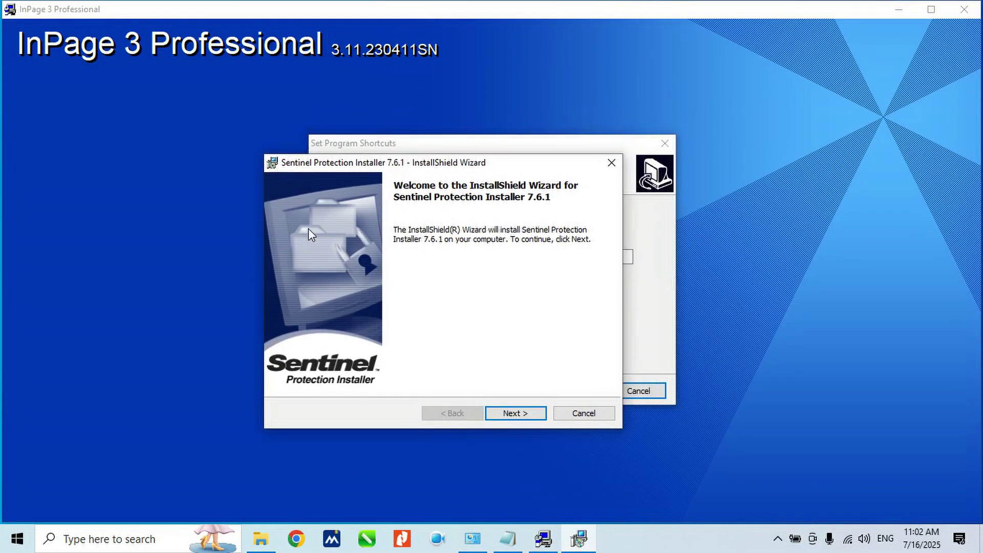
{"action": "left_click", "coordinate": [502, 418]}
{"action": "left_click", "coordinate": [390, 366]}
{"action": "left_click", "coordinate": [510, 413]}
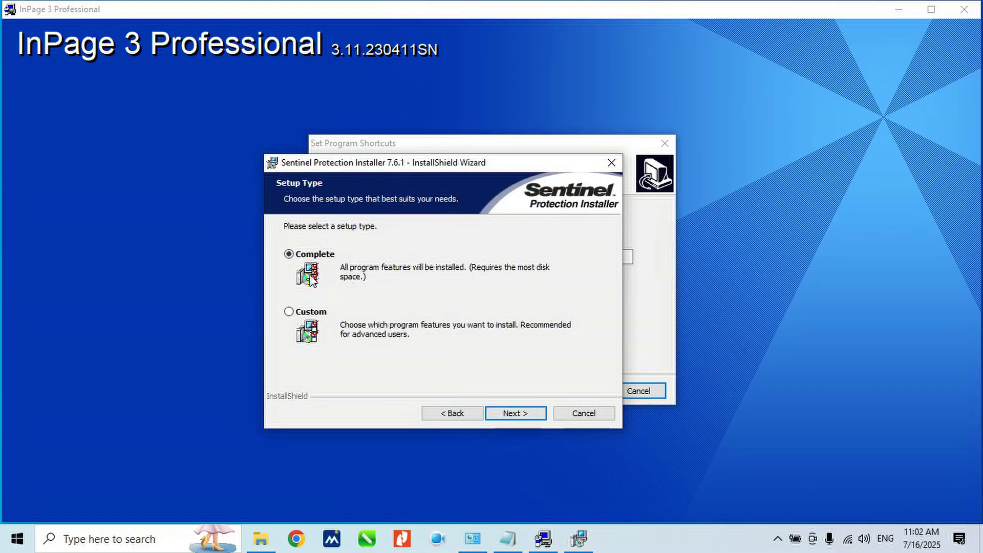
{"action": "left_click", "coordinate": [522, 413]}
{"action": "left_click", "coordinate": [523, 414]}
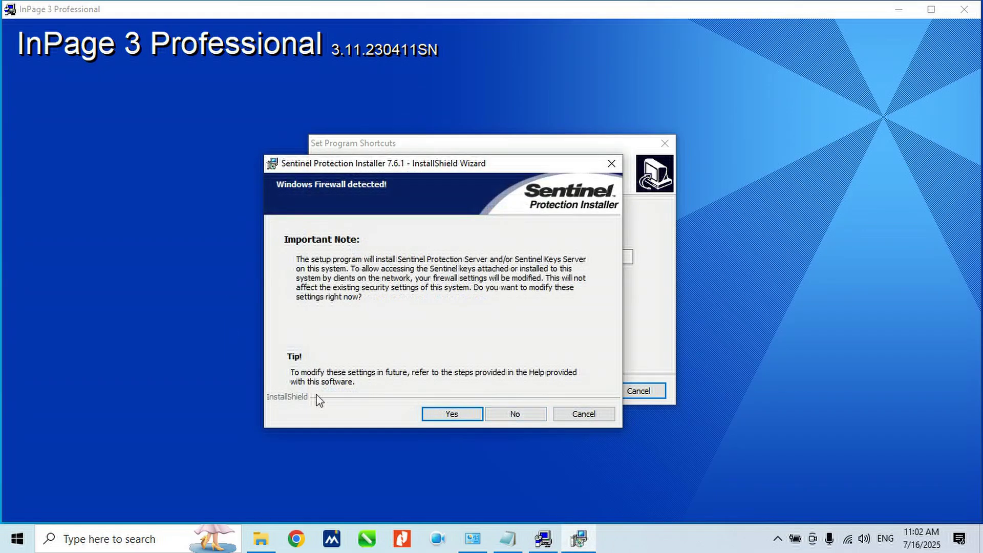
- Decline the firewall settings modification and finish the Sentinel Protection Installer wizard
{"action": "left_click", "coordinate": [516, 414]}
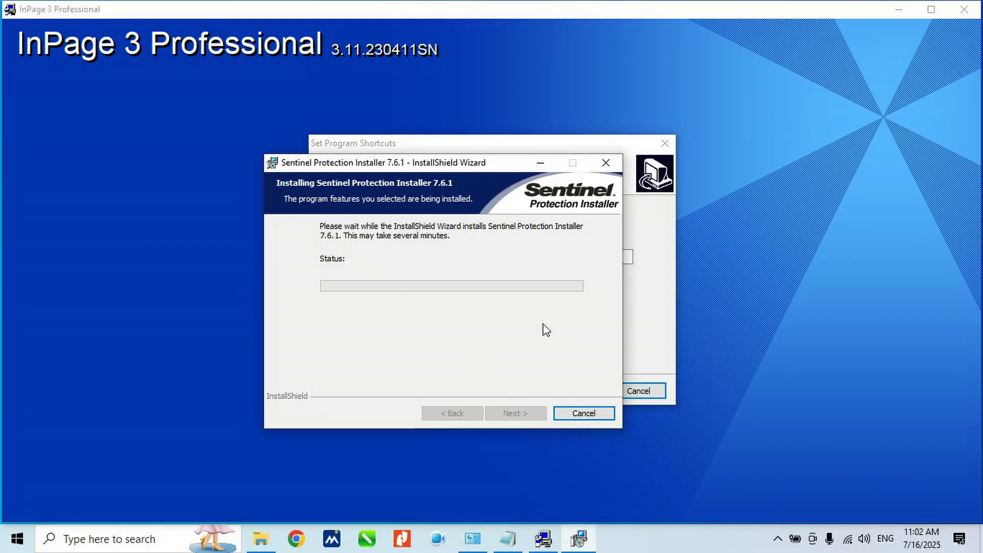
{"action": "left_click_drag", "start_coordinate": [482, 164], "coordinate": [334, 182]}
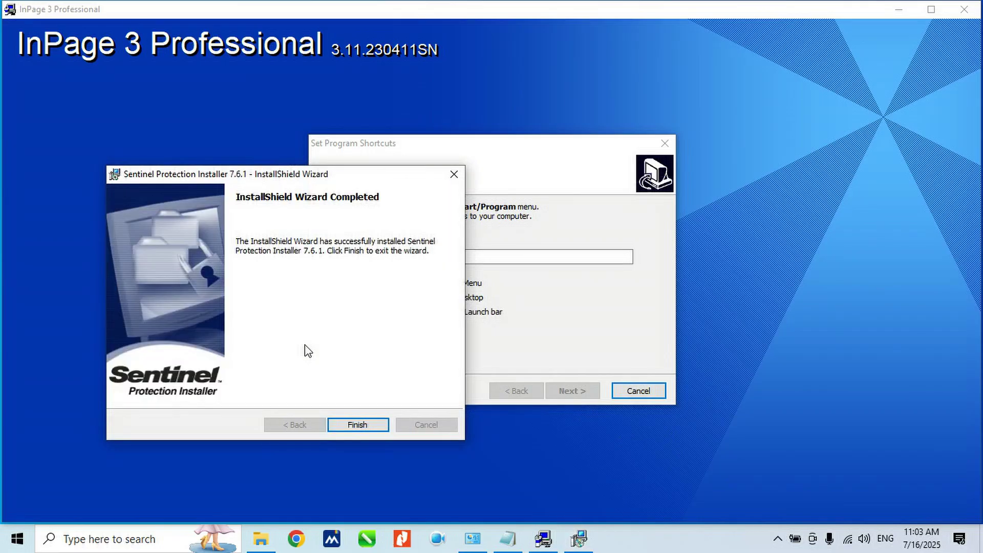
{"action": "left_click", "coordinate": [365, 429]}
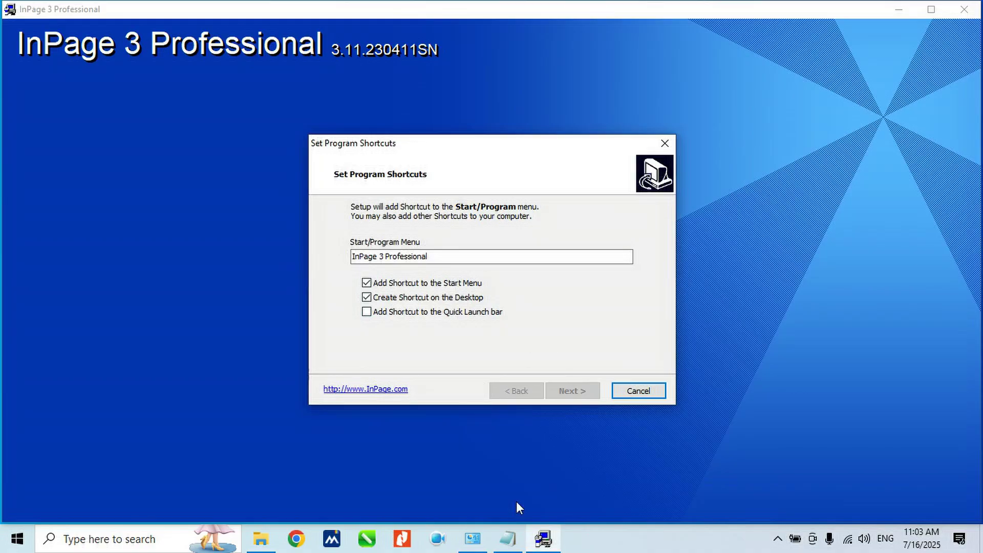
- Finish the InPage 3 Professional setup with the option to restart the computer later
{"action": "left_click", "coordinate": [544, 539]}
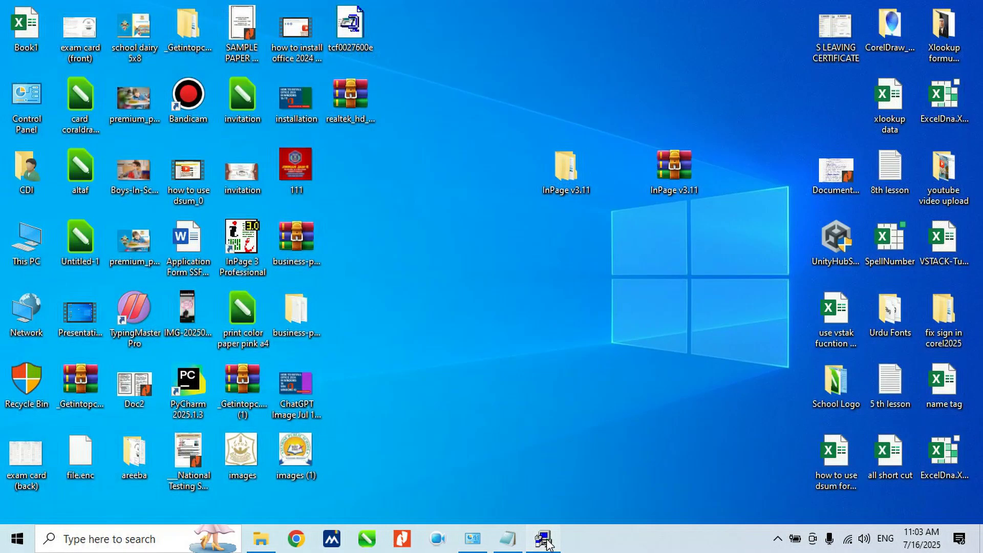
{"action": "left_click", "coordinate": [544, 539]}
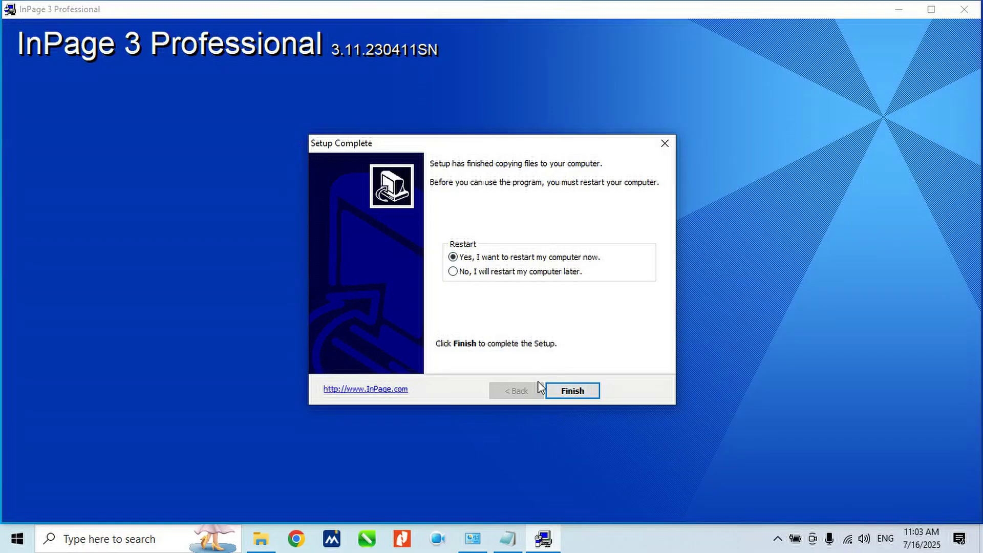
{"action": "left_click", "coordinate": [462, 273]}
{"action": "left_click", "coordinate": [592, 390]}
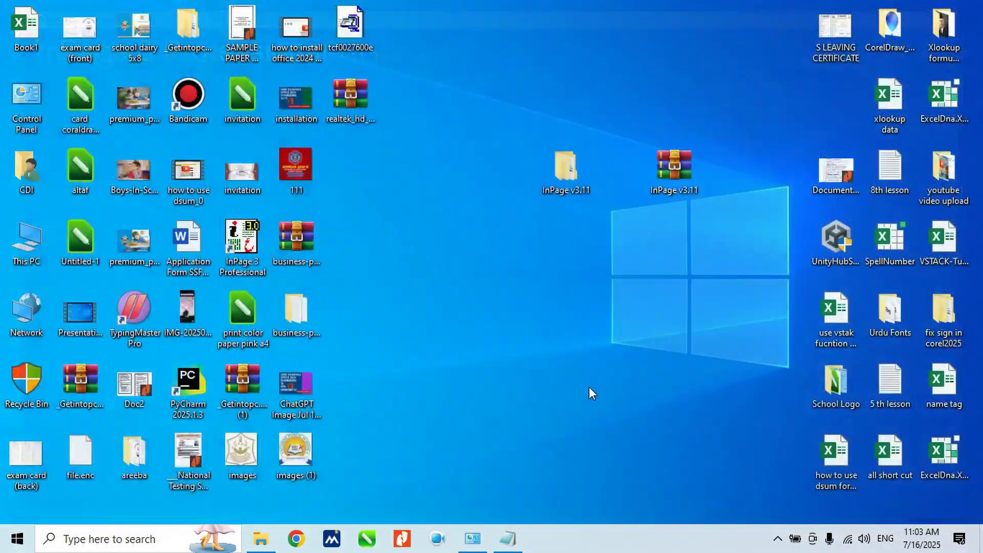
- Refresh the desktop and move the InPage 3 Professional shortcut beside the InPage v3.11 folder
{"action": "right_click", "coordinate": [401, 239]}
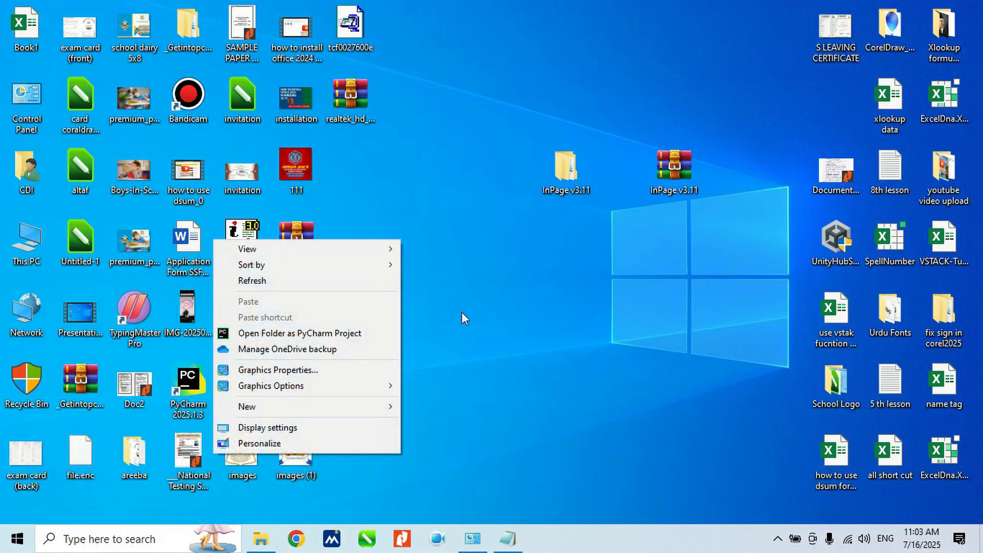
{"action": "left_click", "coordinate": [335, 280]}
{"action": "left_click_drag", "start_coordinate": [258, 261], "coordinate": [487, 221]}
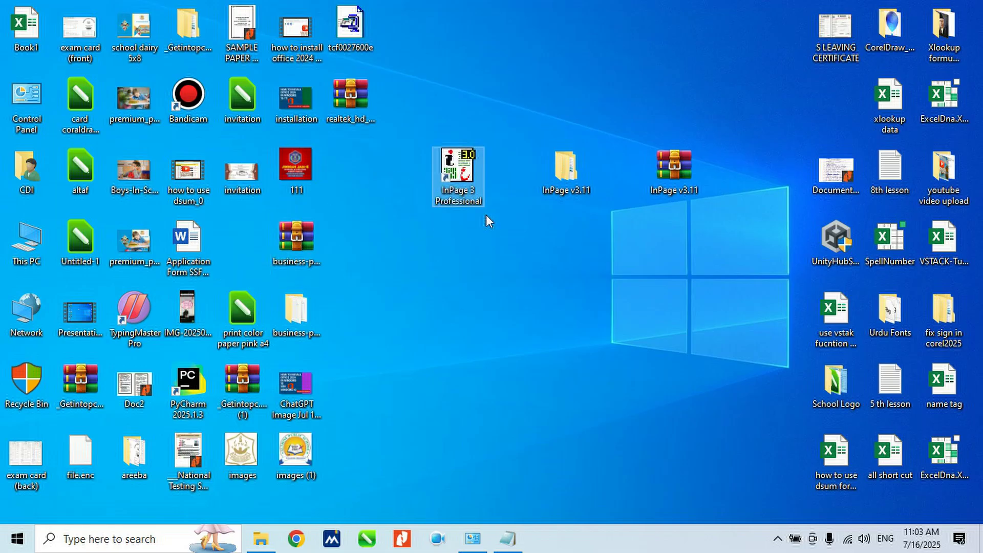
- Try to launch InPage 3 Professional from its desktop shortcut and dismiss the error dialog
{"action": "right_click", "coordinate": [472, 167]}
{"action": "left_click", "coordinate": [420, 163]}
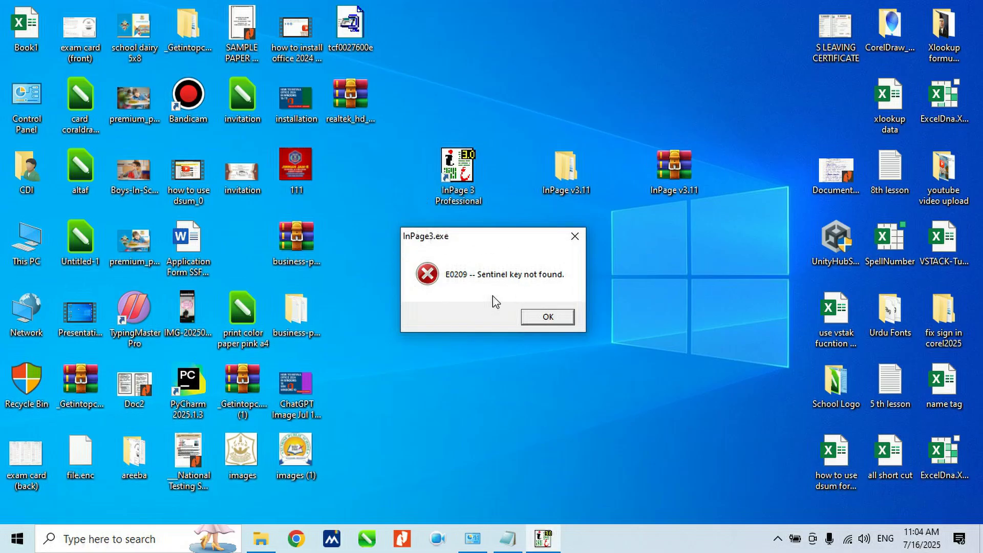
{"action": "left_click", "coordinate": [546, 317]}
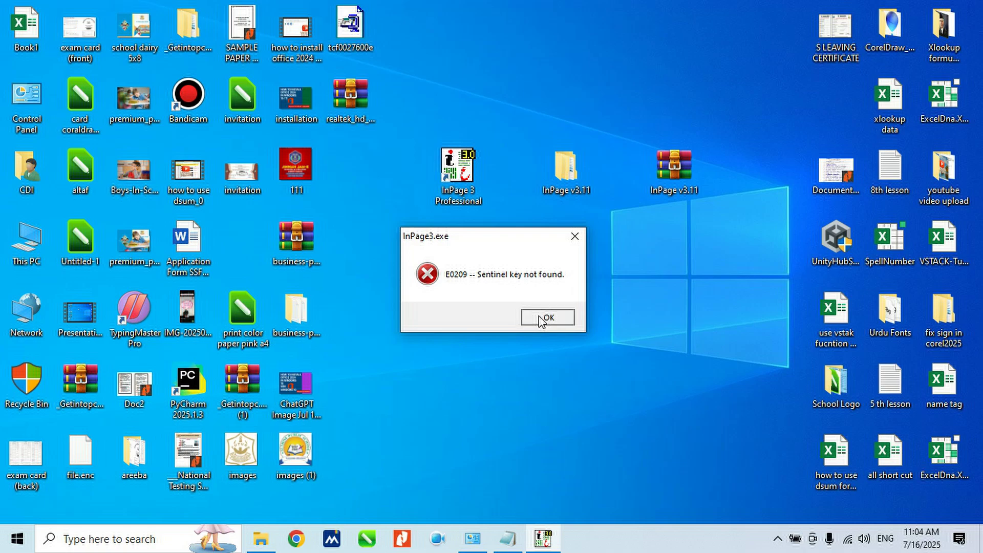
- Run InPage Patcher from the nested InPage v3.11 folder, start the patch and agree to continue patching
{"action": "double_click", "coordinate": [562, 185]}
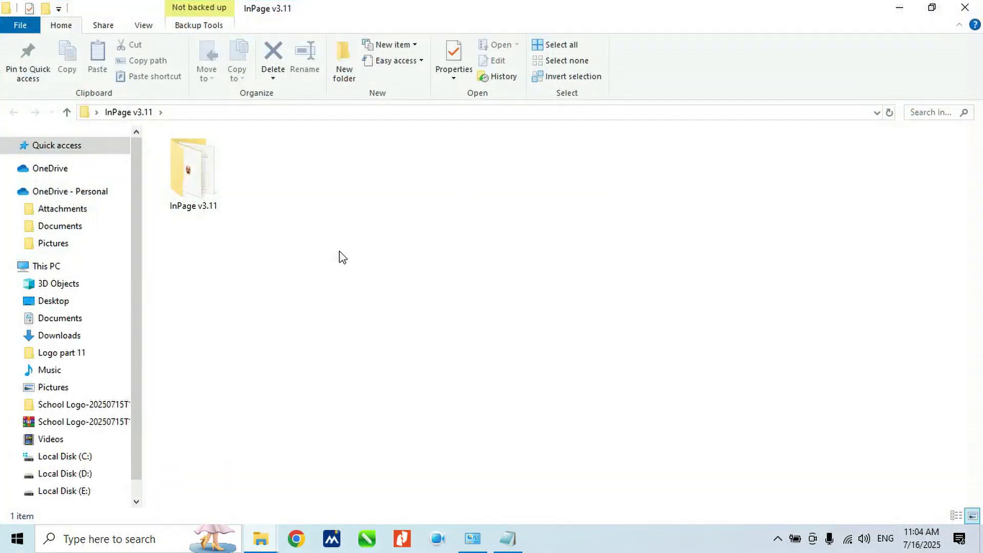
{"action": "left_click", "coordinate": [178, 194]}
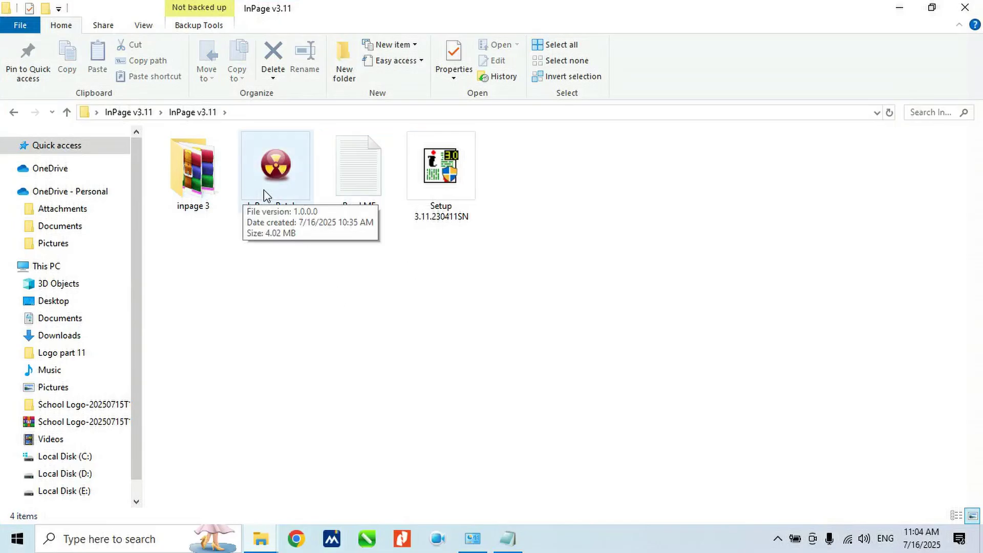
{"action": "left_click", "coordinate": [265, 162]}
{"action": "double_click", "coordinate": [266, 162]}
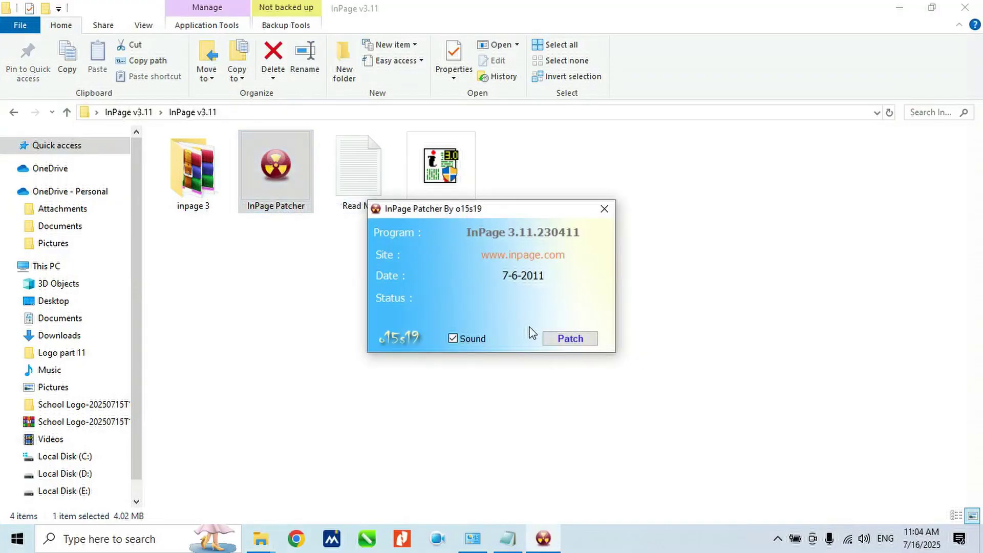
{"action": "left_click", "coordinate": [590, 340]}
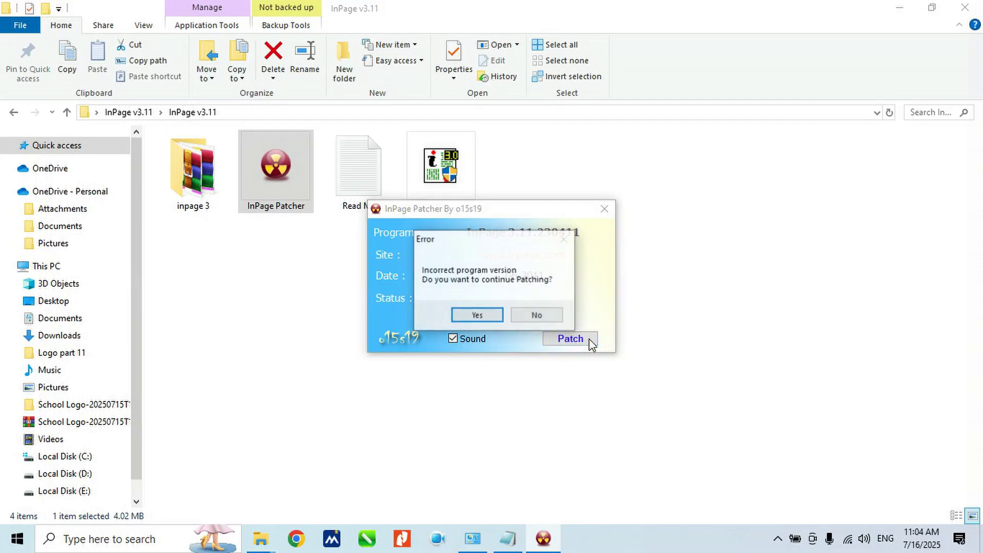
{"action": "left_click", "coordinate": [495, 316]}
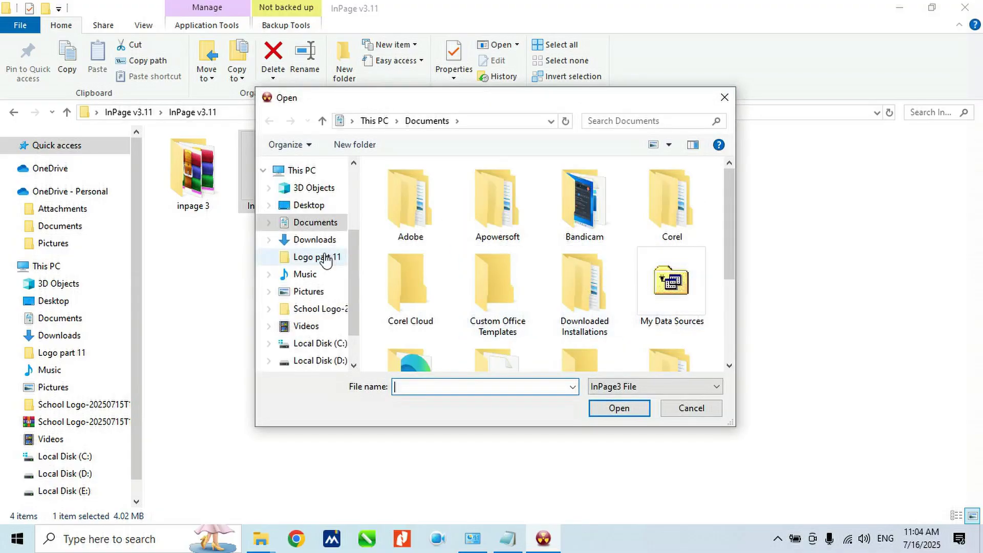
- Select the InPage3 application in C:\Program Files (x86)\InPage\InPage 3 Professional as the file to patch
{"action": "left_click", "coordinate": [317, 349]}
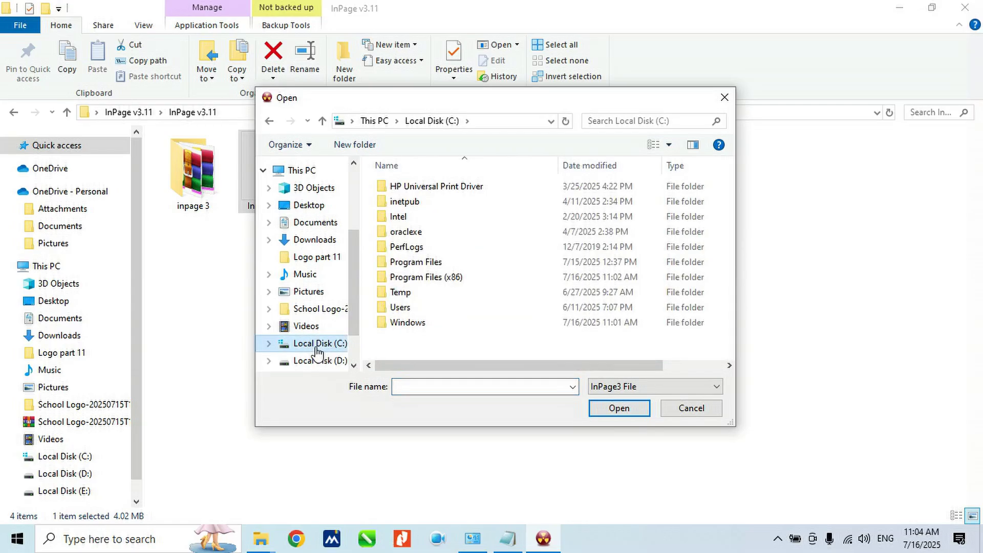
{"action": "left_click", "coordinate": [456, 277]}
{"action": "double_click", "coordinate": [456, 278]}
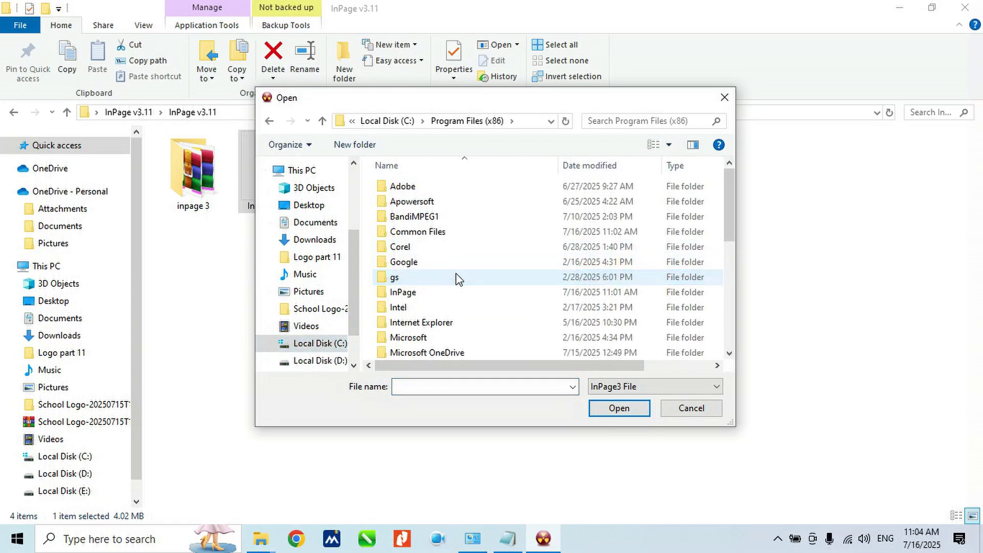
{"action": "left_click", "coordinate": [445, 299]}
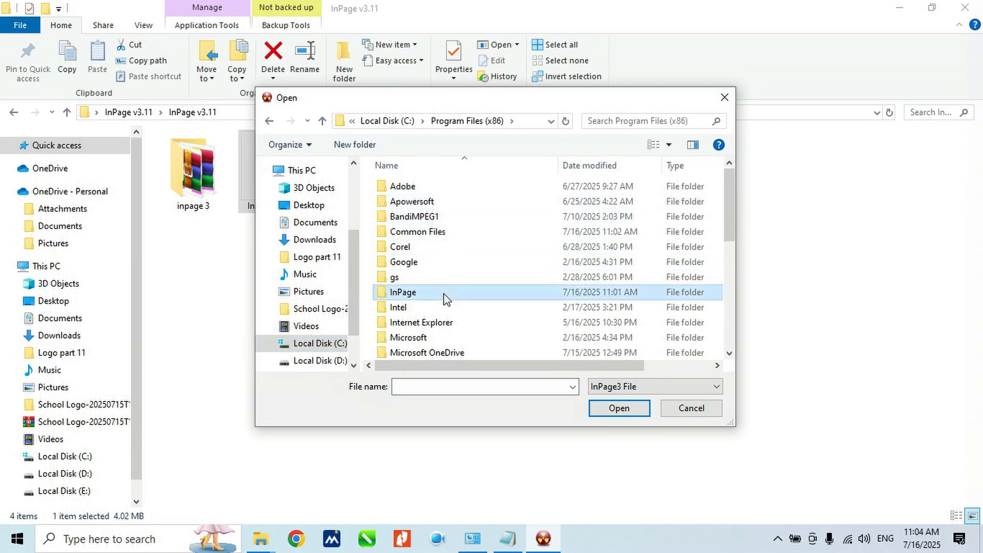
{"action": "double_click", "coordinate": [443, 299]}
{"action": "left_click", "coordinate": [444, 198]}
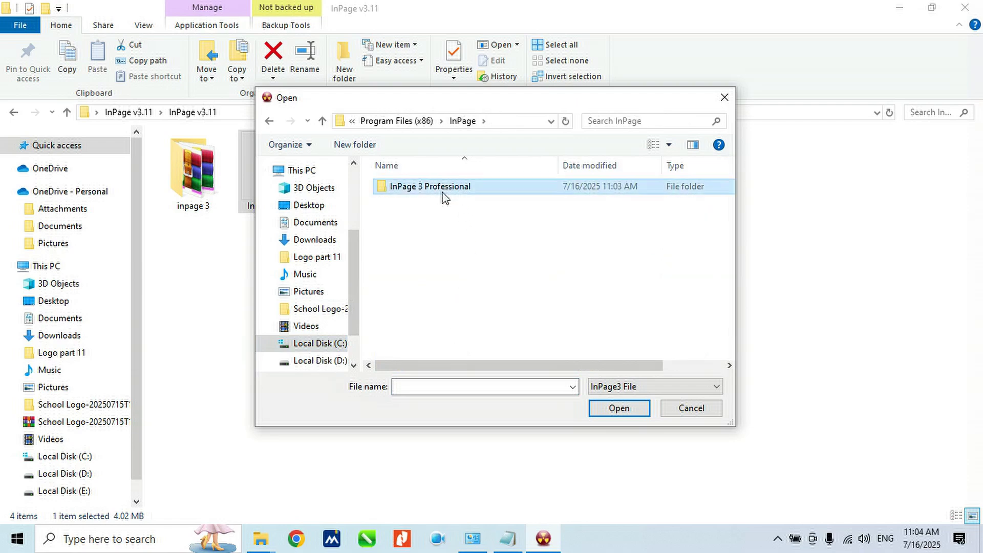
{"action": "double_click", "coordinate": [443, 197]}
{"action": "left_click", "coordinate": [411, 220]}
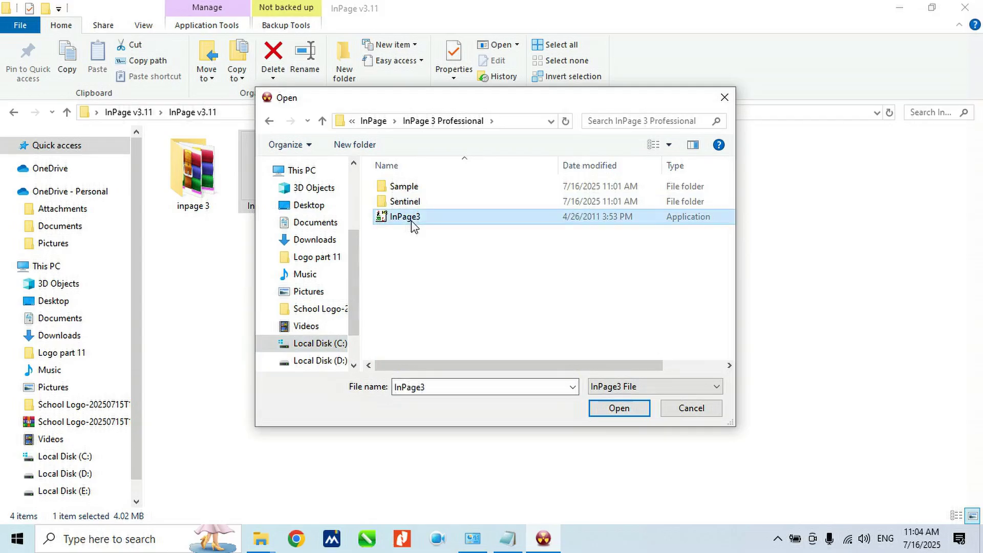
{"action": "left_click", "coordinate": [618, 409]}
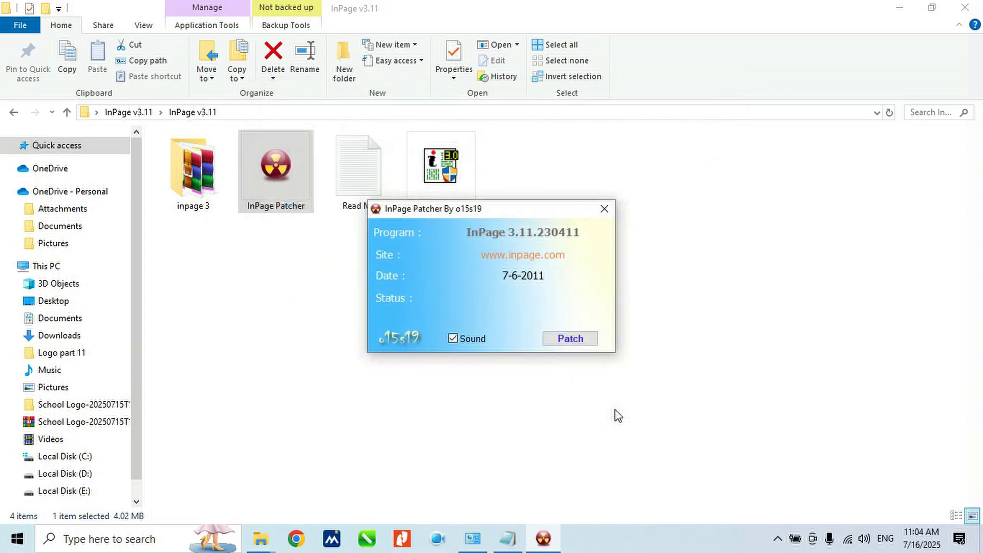
- Close InPage Patcher, return to the desktop and launch InPage 3 Professional from its shortcut
{"action": "left_click", "coordinate": [614, 212]}
{"action": "key", "text": "super+d"}
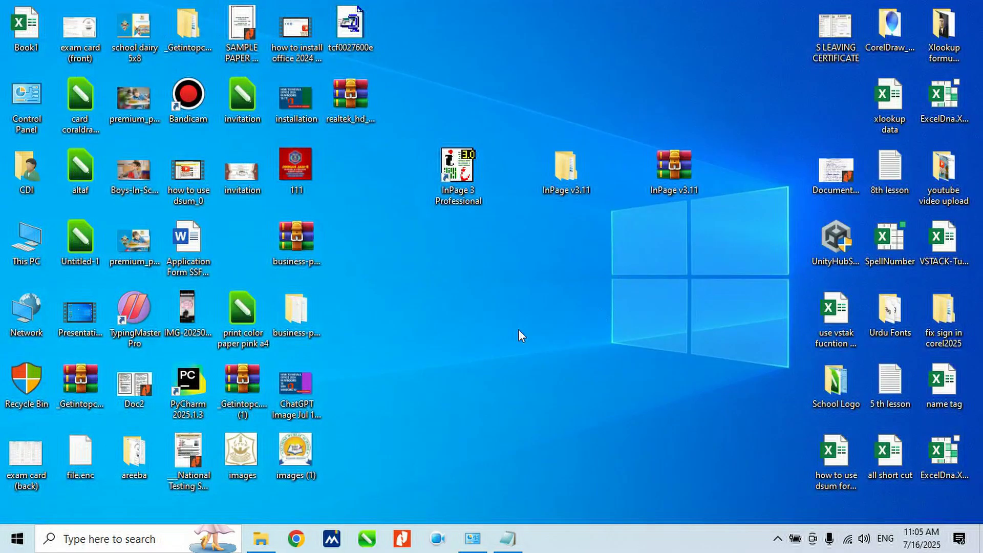
{"action": "double_click", "coordinate": [475, 175]}
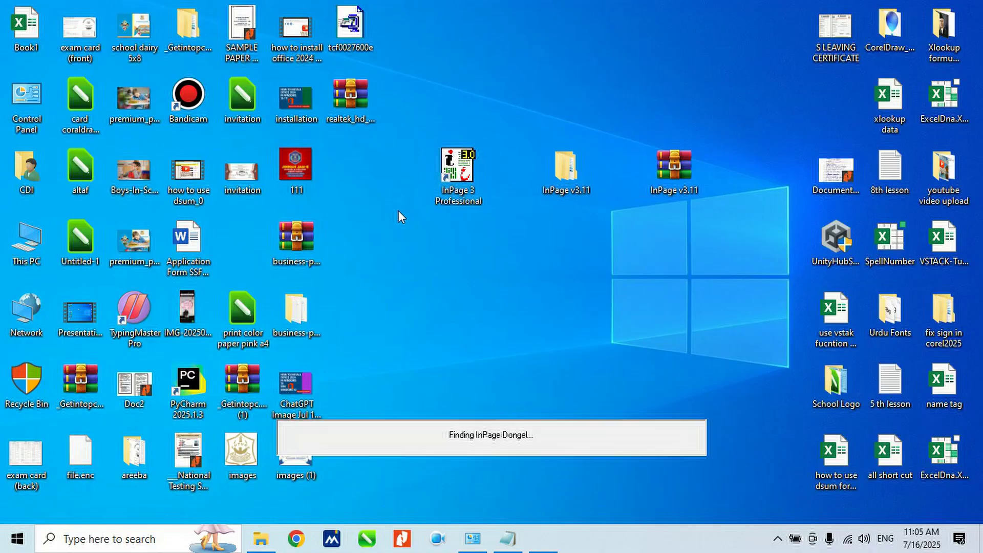